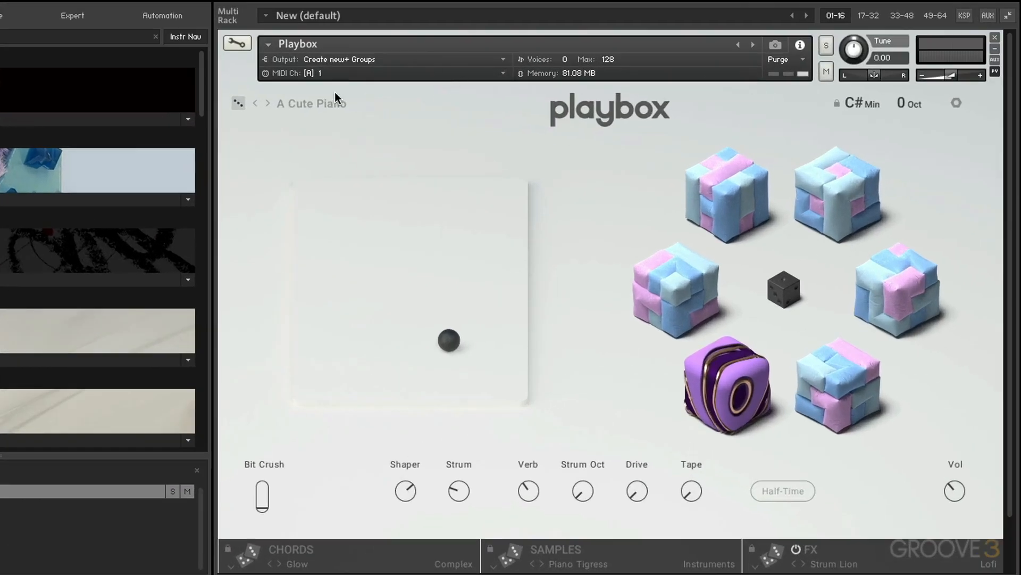
Load the global preset Armour and switch off its Strum effect in the FX section
{"action": "left_click", "coordinate": [328, 101]}
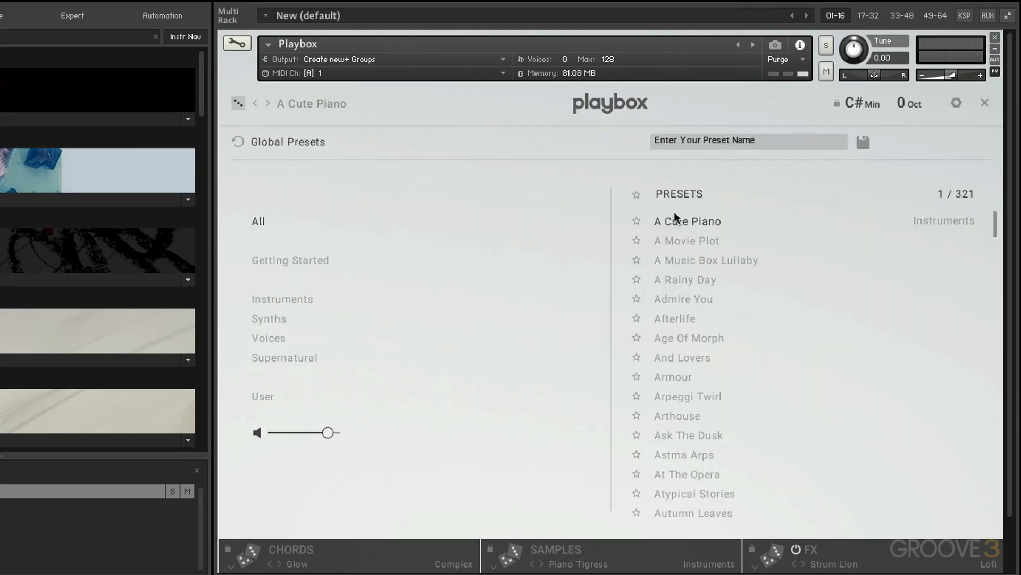
{"action": "left_click", "coordinate": [672, 381]}
{"action": "left_click", "coordinate": [985, 103]}
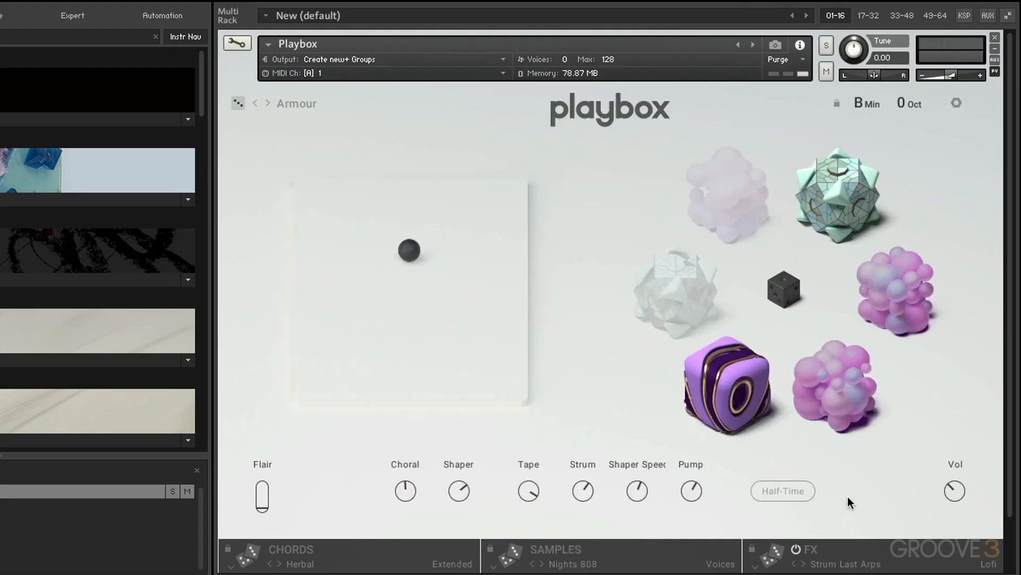
{"action": "left_click", "coordinate": [849, 551]}
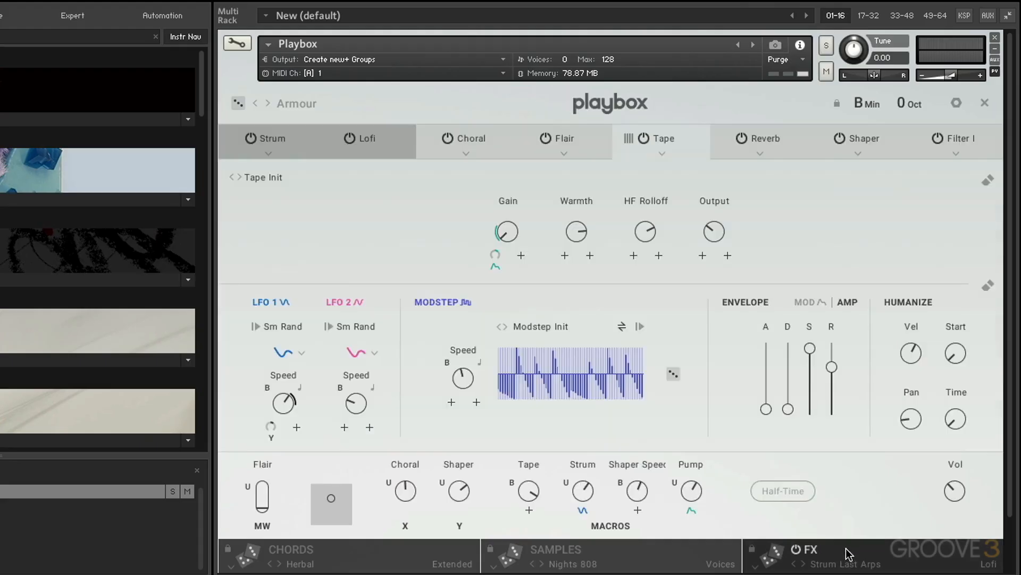
{"action": "left_click", "coordinate": [250, 139]}
Open the user sample list in the Samples Browser for the first cube of the second Synths row
{"action": "left_click", "coordinate": [571, 552]}
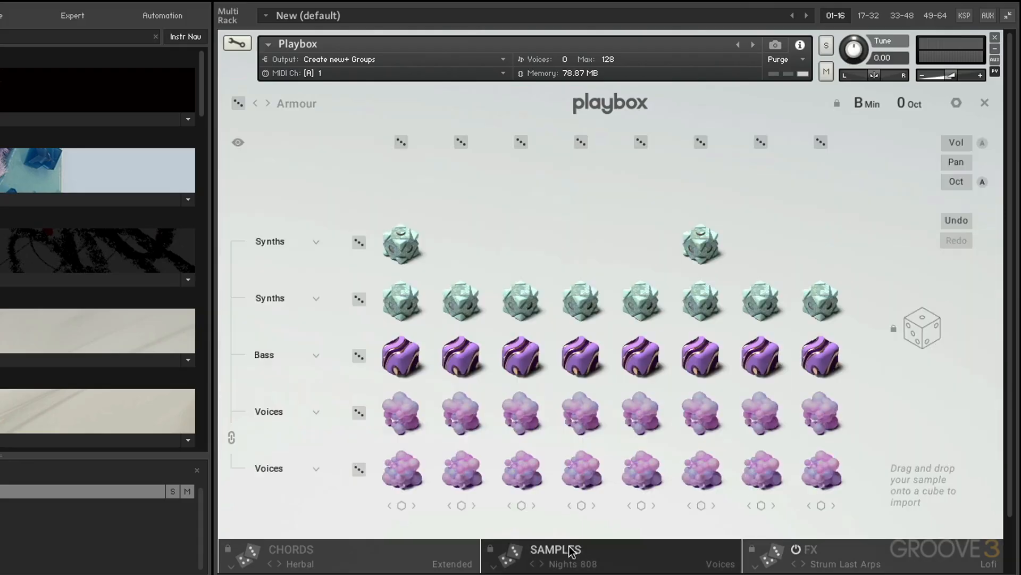
{"action": "mouse_move", "coordinate": [521, 307]}
{"action": "mouse_move", "coordinate": [658, 301]}
{"action": "mouse_move", "coordinate": [603, 296]}
{"action": "left_click", "coordinate": [419, 280]}
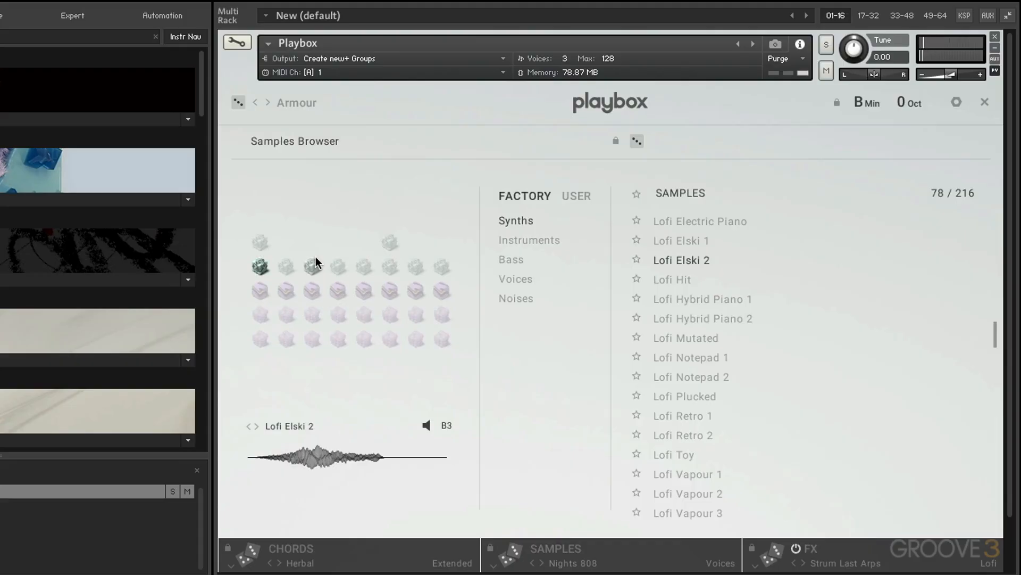
{"action": "left_click", "coordinate": [584, 197]}
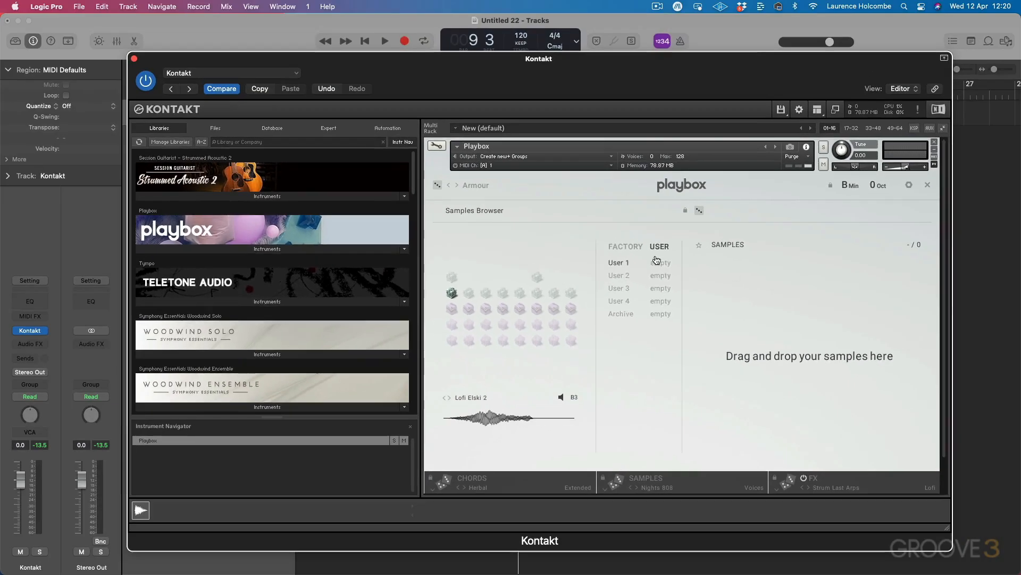
Import the Live MK1 WAV files from the Mk1 Multi-Sample folder in Finder into the User 1 bank
{"action": "key", "text": "super+Tab"}
{"action": "left_click", "coordinate": [480, 283]}
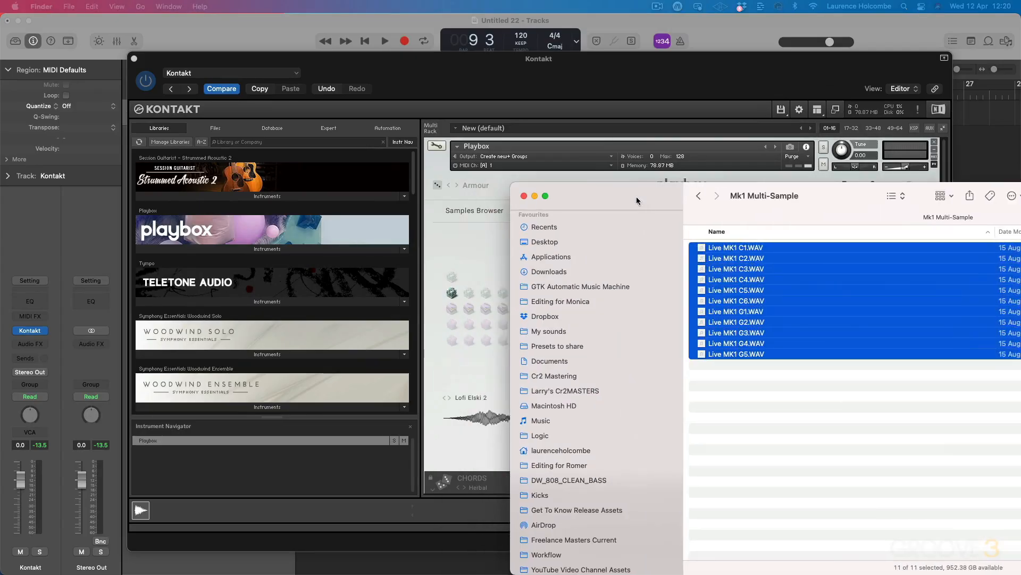
{"action": "left_click_drag", "start_coordinate": [636, 196], "coordinate": [856, 193]}
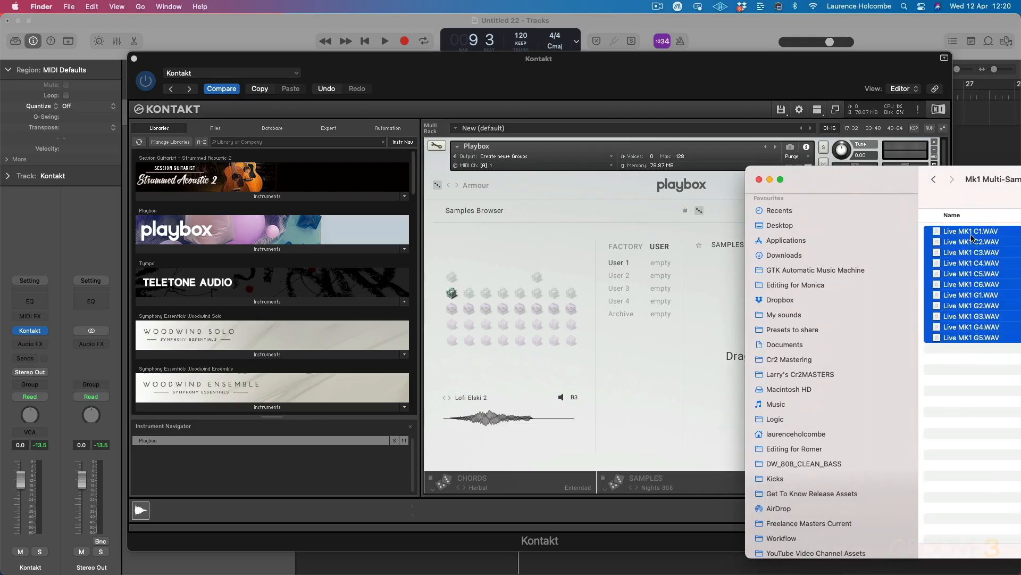
{"action": "left_click_drag", "start_coordinate": [972, 237], "coordinate": [712, 298]}
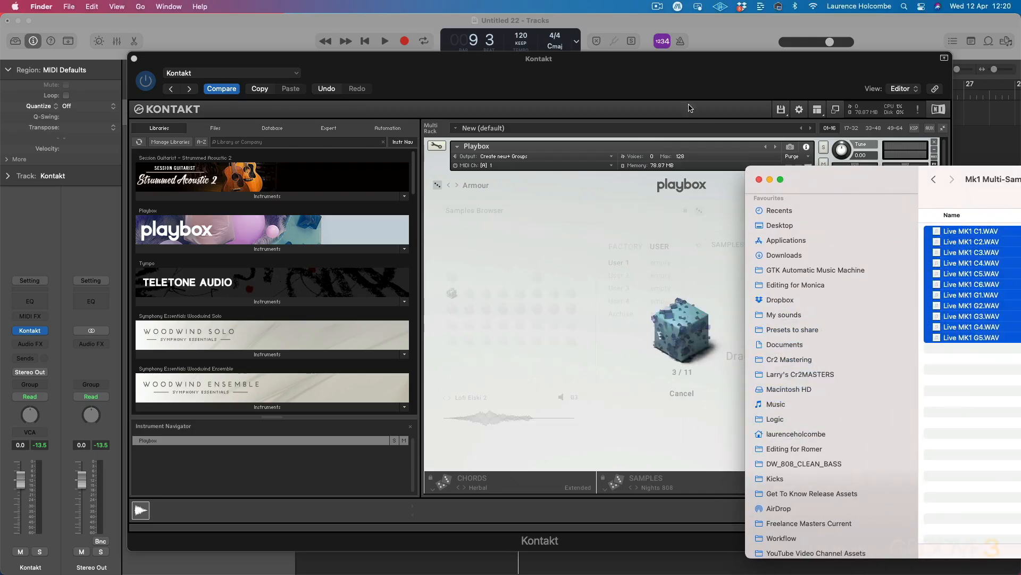
{"action": "left_click", "coordinate": [707, 87]}
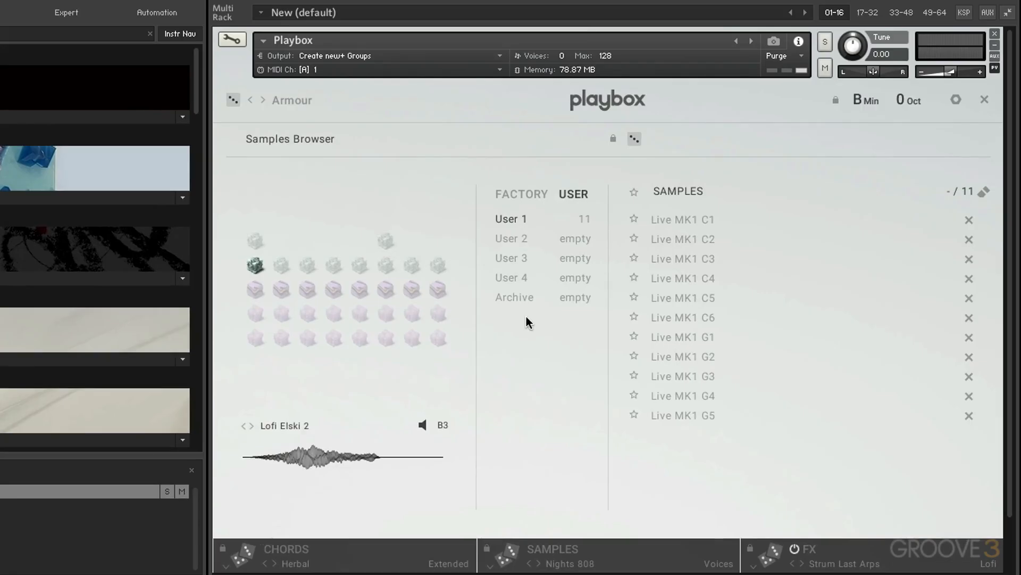
Audition user samples Live MK1 C1 to C4 on the selected cube and leave Live MK1 C5 assigned
{"action": "left_click", "coordinate": [681, 219]}
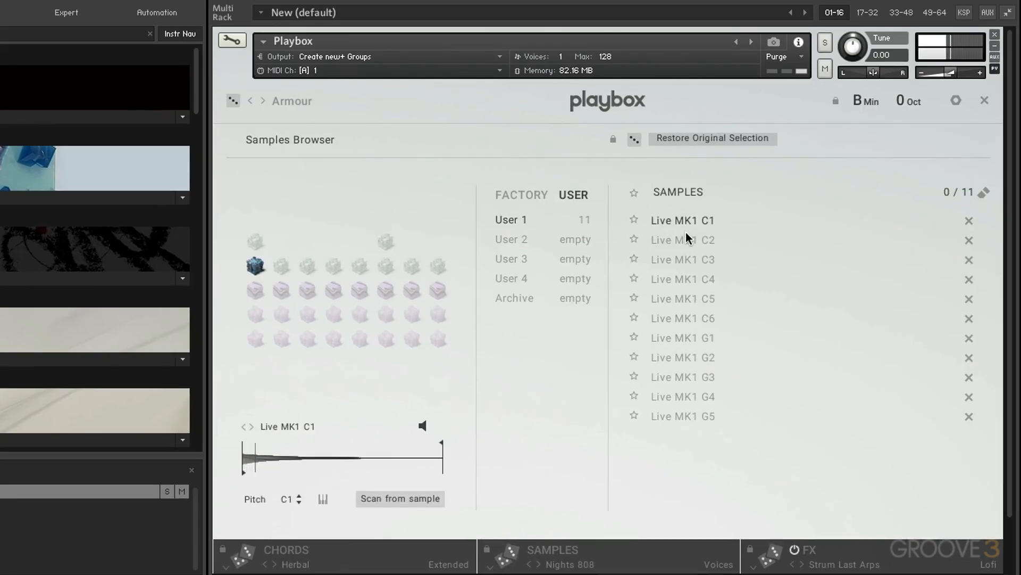
{"action": "left_click", "coordinate": [685, 240]}
{"action": "left_click", "coordinate": [678, 257]}
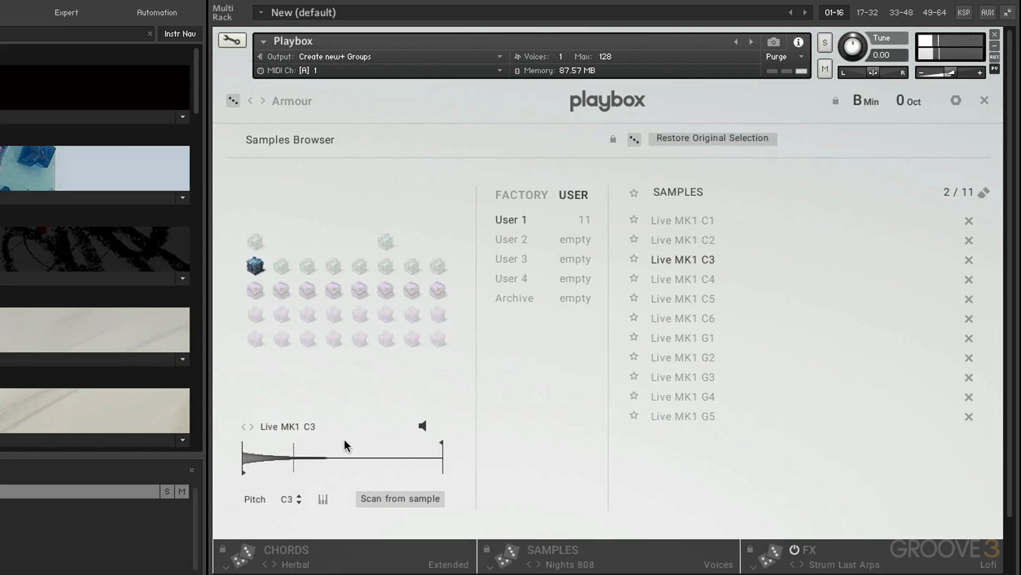
{"action": "left_click", "coordinate": [423, 426]}
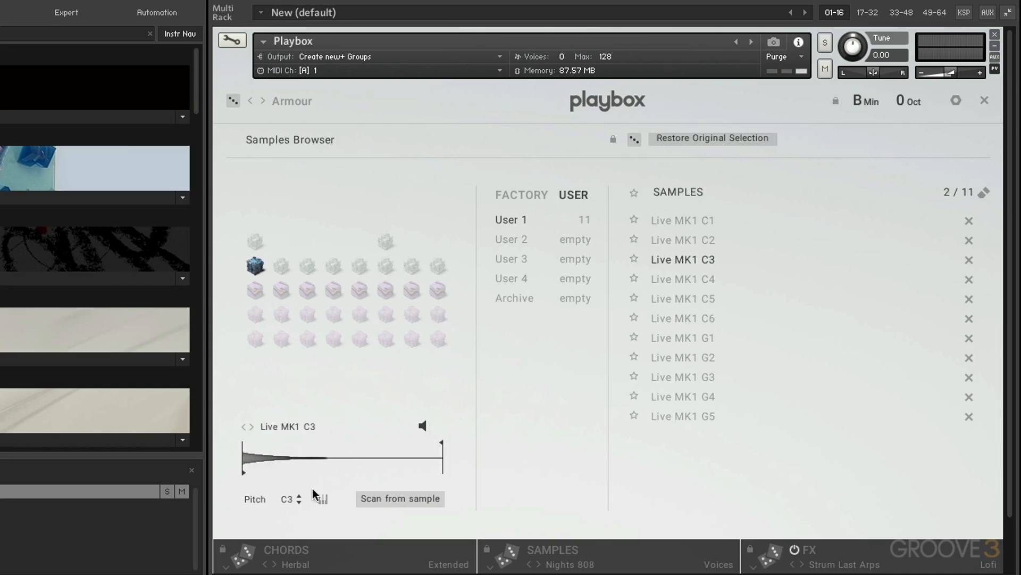
{"action": "left_click", "coordinate": [700, 279]}
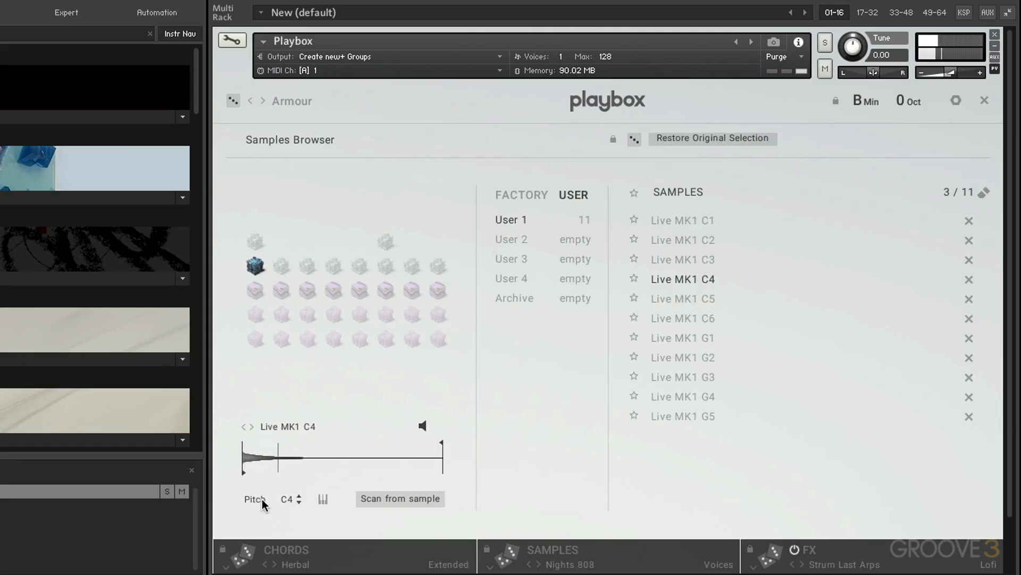
{"action": "left_click", "coordinate": [690, 298]}
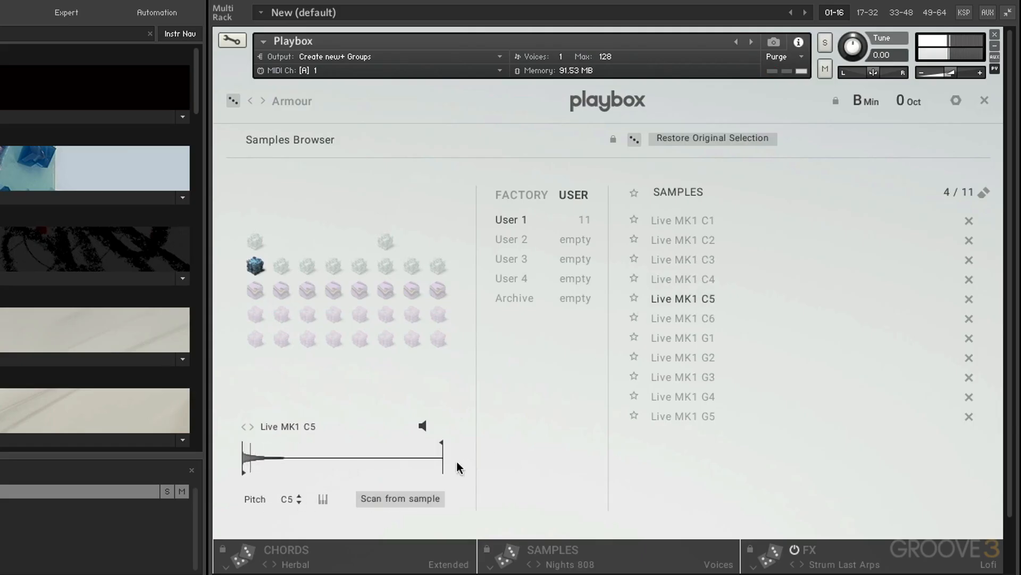
Scan the root pitch of Live MK1 C5 from the sample and pull its end marker slightly inward
{"action": "left_click", "coordinate": [397, 496]}
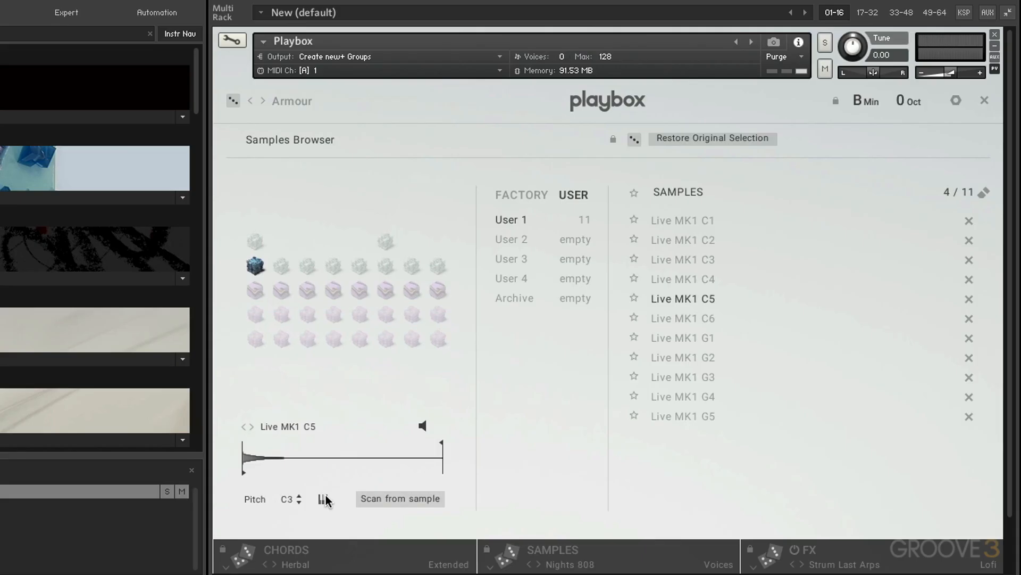
{"action": "mouse_move", "coordinate": [440, 442]}
{"action": "left_mouse_down"}
{"action": "mouse_move", "coordinate": [311, 444]}
{"action": "mouse_move", "coordinate": [434, 445]}
{"action": "left_mouse_up"}
Assign the user sample Live MK1 C4 to the fourth cube in the second Synths row
{"action": "left_click", "coordinate": [336, 265]}
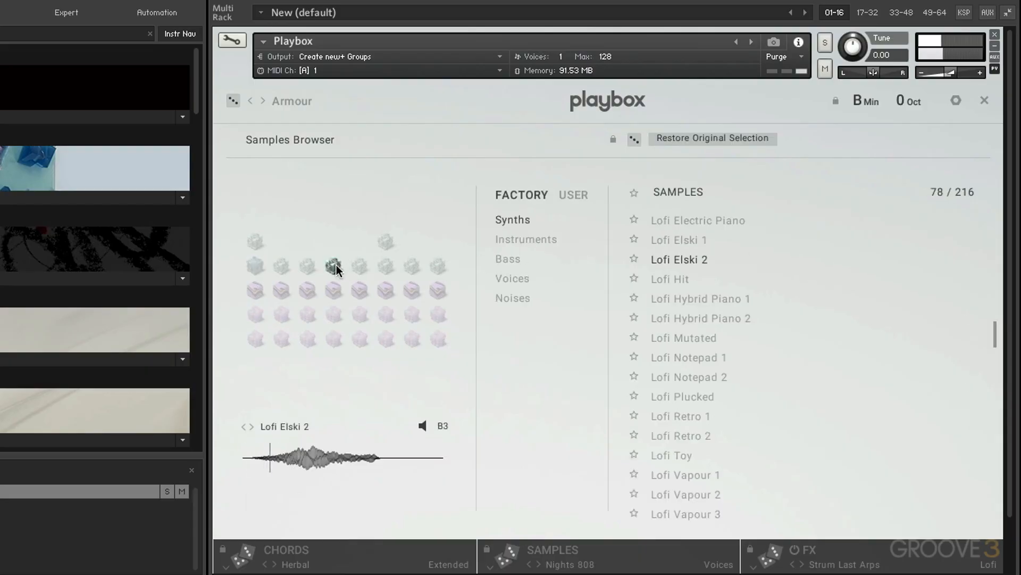
{"action": "left_click", "coordinate": [574, 194]}
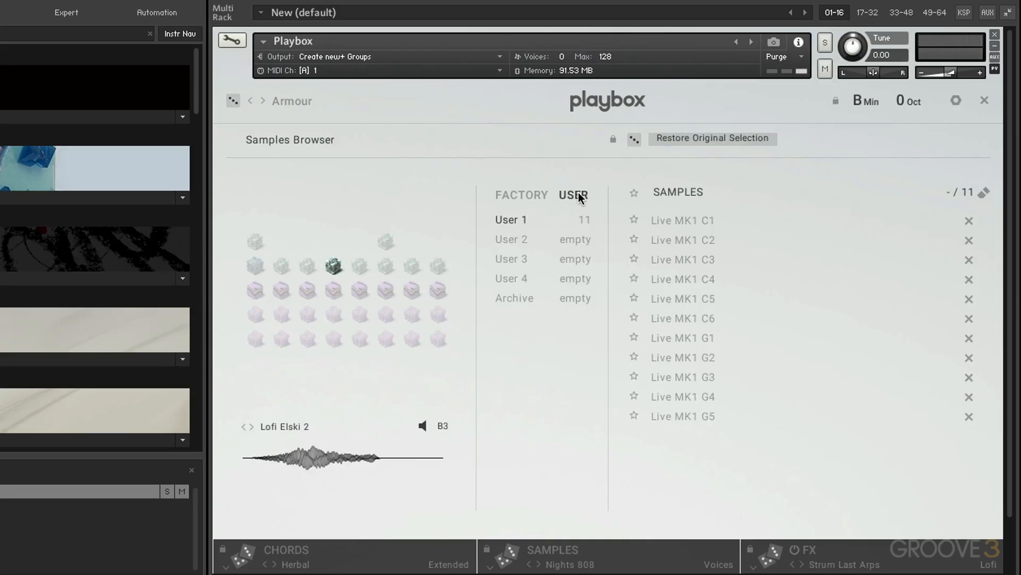
{"action": "left_click", "coordinate": [691, 282]}
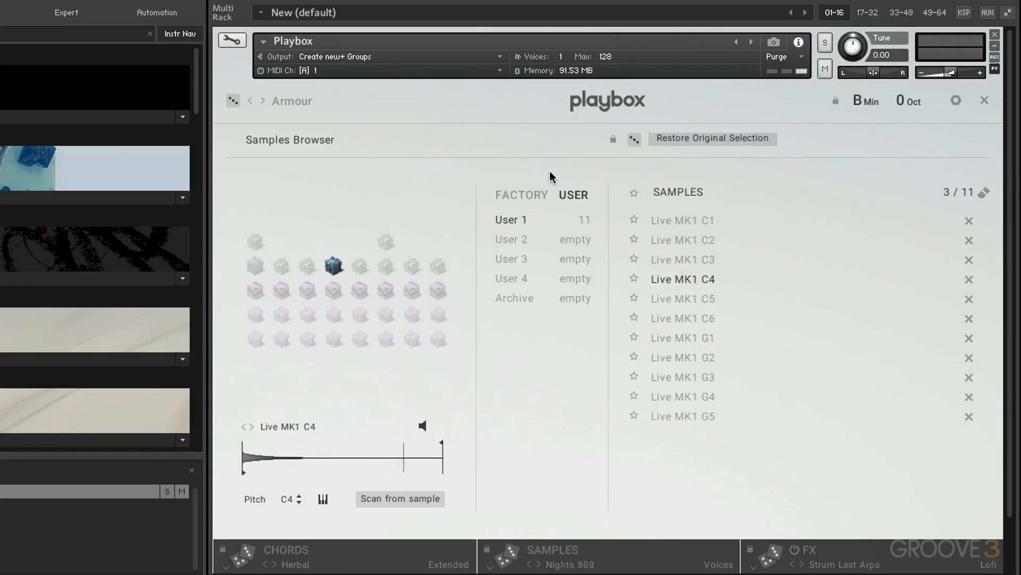
Save the current instrument state as a snapshot named Test G3
{"action": "left_click", "coordinate": [774, 43]}
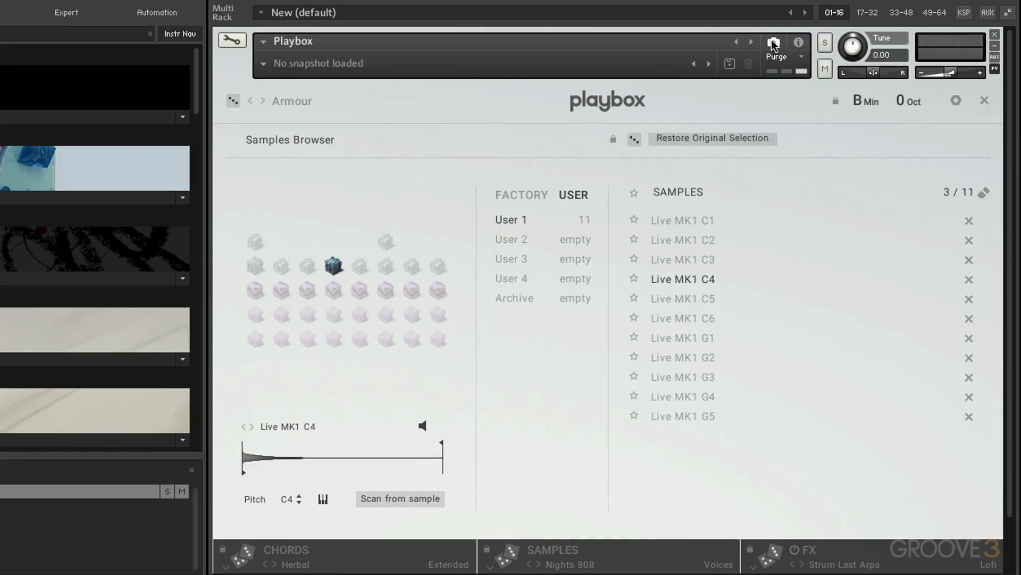
{"action": "left_click", "coordinate": [730, 64]}
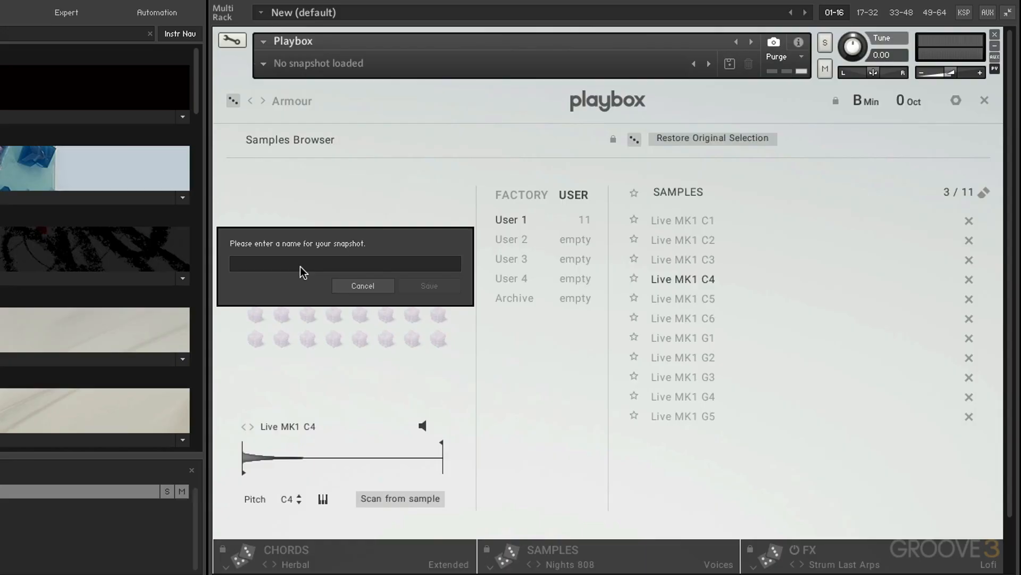
{"action": "type", "text": "Test G"}
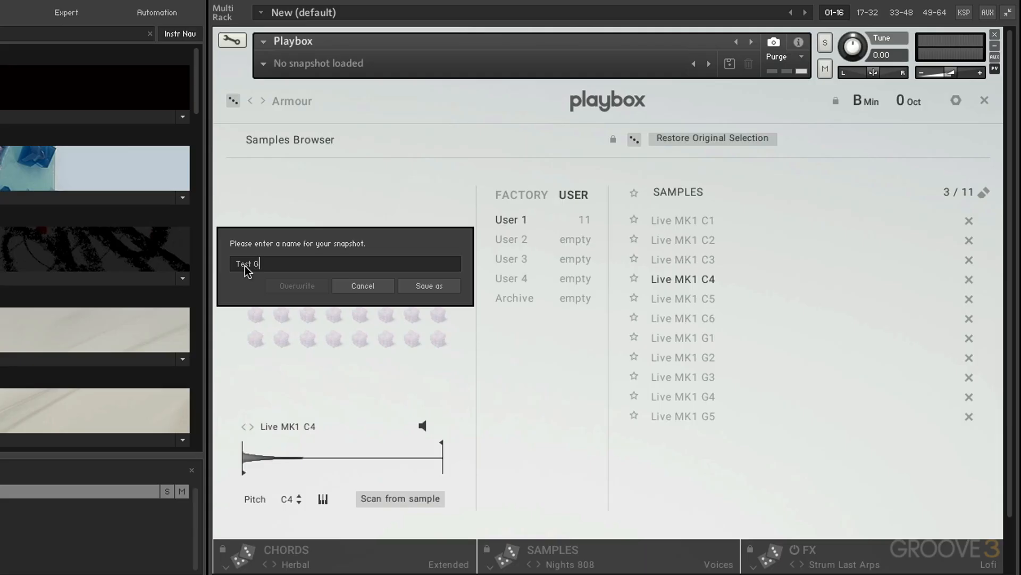
{"action": "type", "text": "3"}
{"action": "key", "text": "Return"}
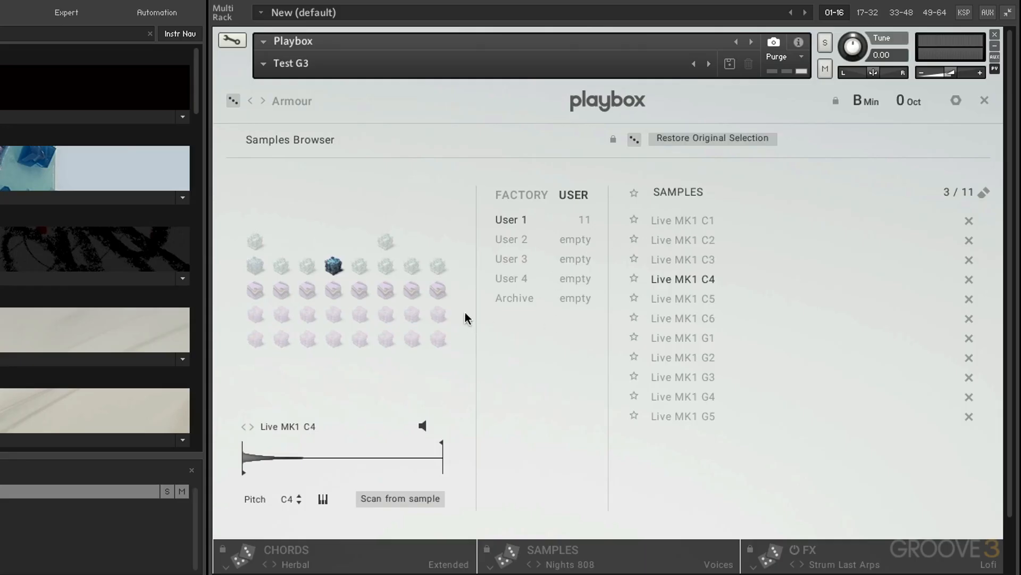
Open the user samples for the seventh cube of the second Synths row and clear the User 1 bank
{"action": "left_click", "coordinate": [588, 563]}
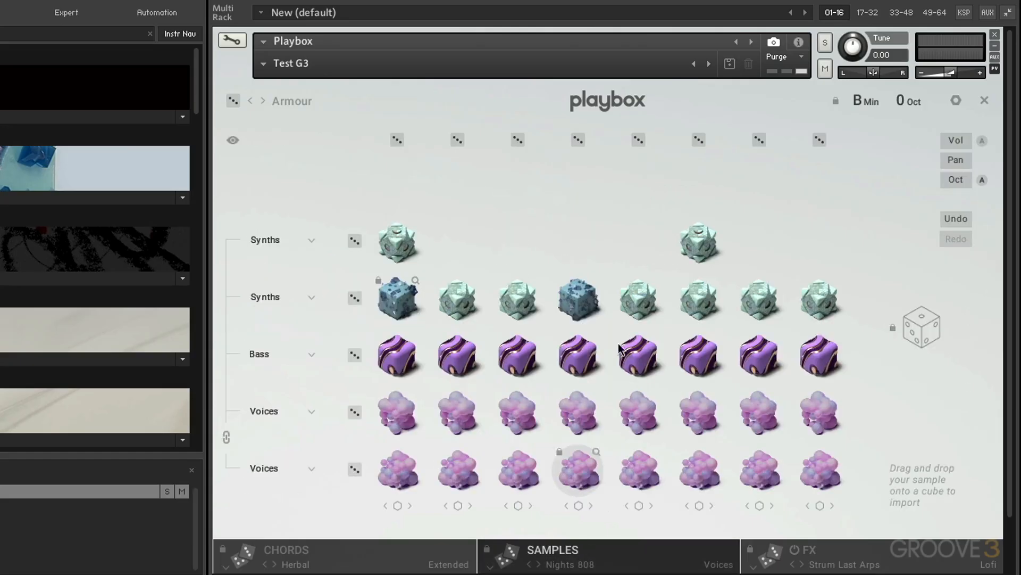
{"action": "left_click", "coordinate": [777, 281]}
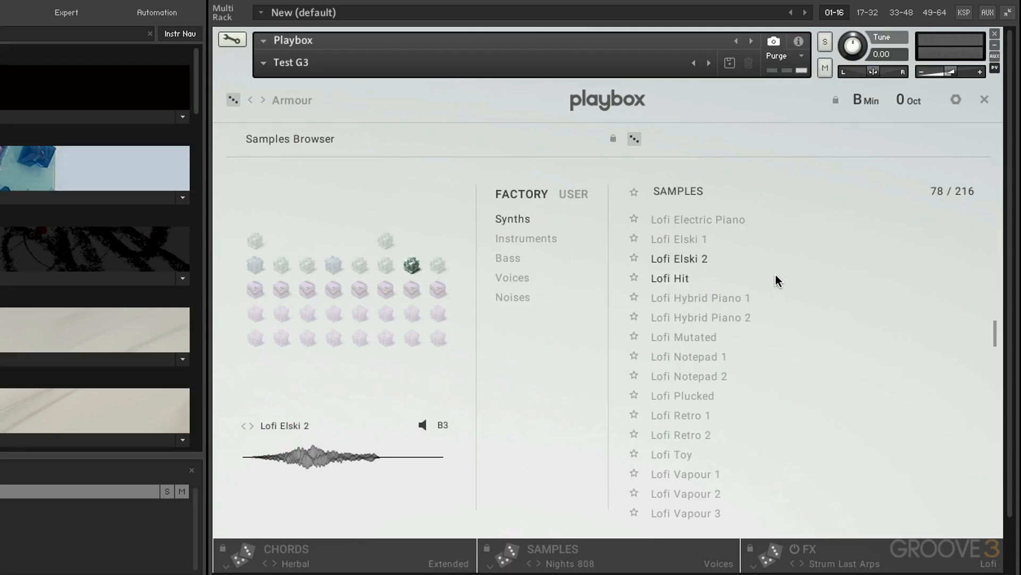
{"action": "left_click", "coordinate": [568, 194]}
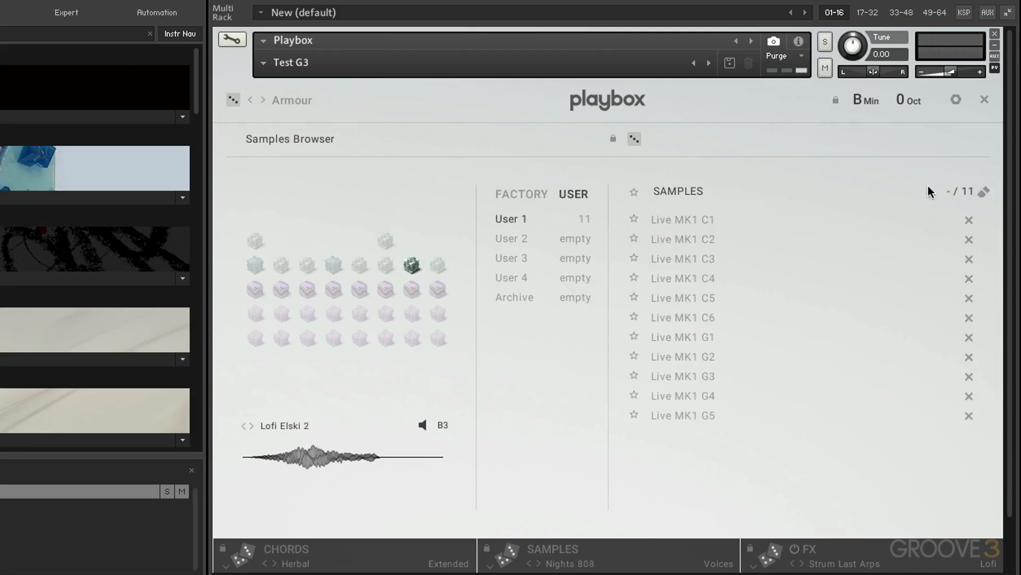
{"action": "left_click", "coordinate": [984, 191]}
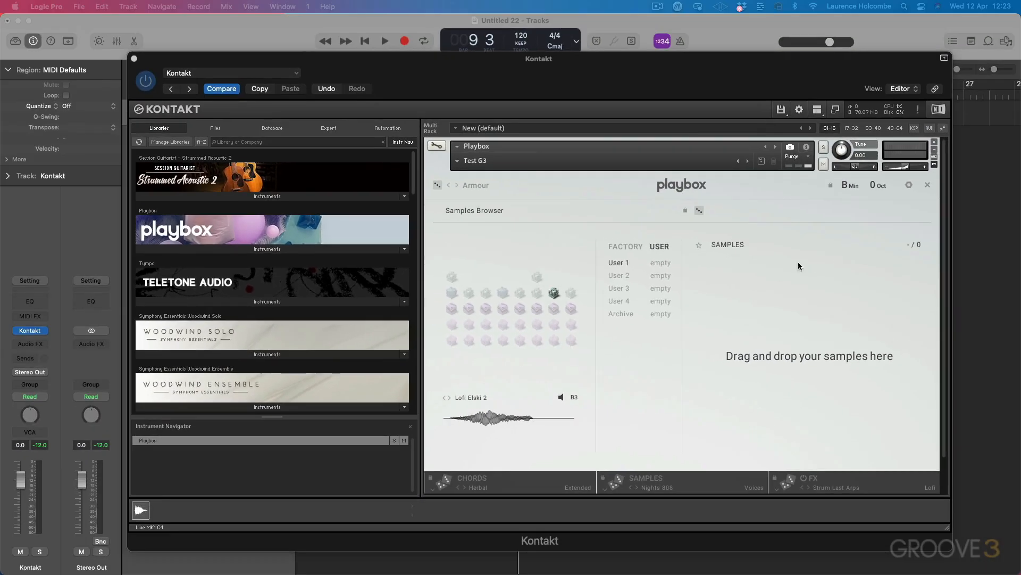
Select Live MK1 C1.WAV through Live MK1 G5.WAV in Finder and import them again into the User 1 bank
{"action": "key", "text": "super+Tab"}
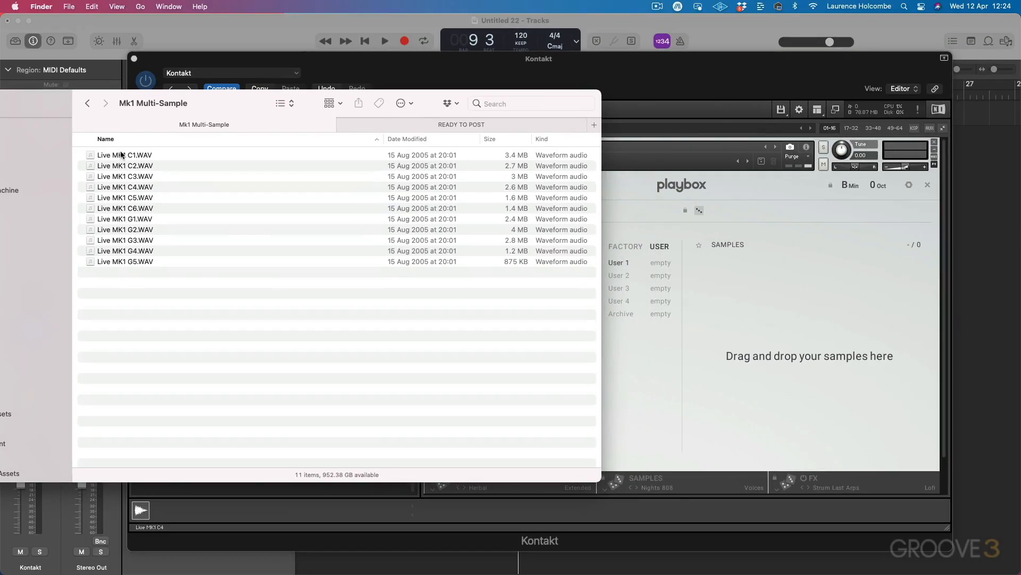
{"action": "left_click", "coordinate": [123, 155]}
{"action": "left_click", "coordinate": [136, 261], "text": "shift"}
{"action": "left_click_drag", "start_coordinate": [131, 158], "coordinate": [780, 273]}
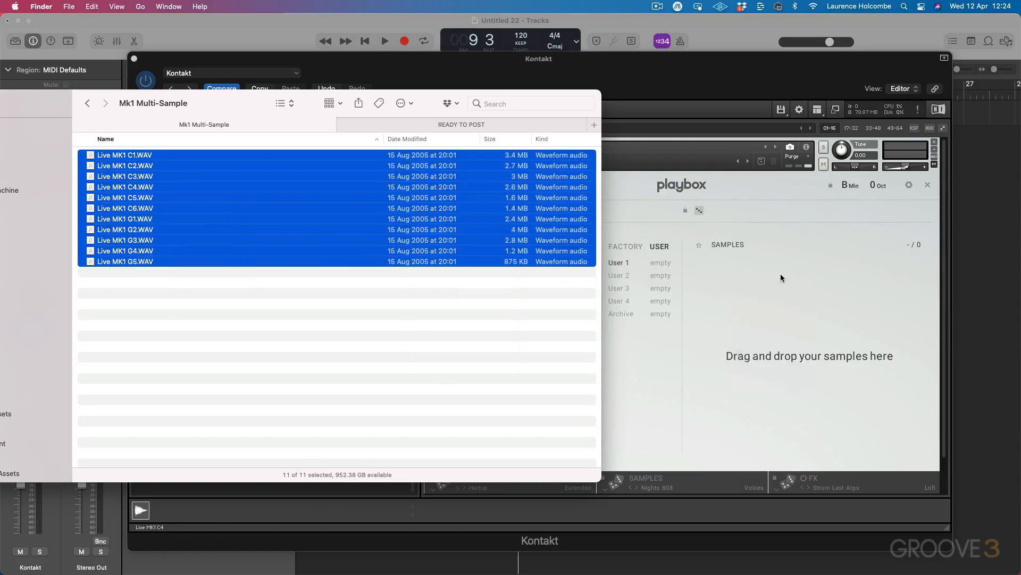
{"action": "left_click", "coordinate": [735, 62]}
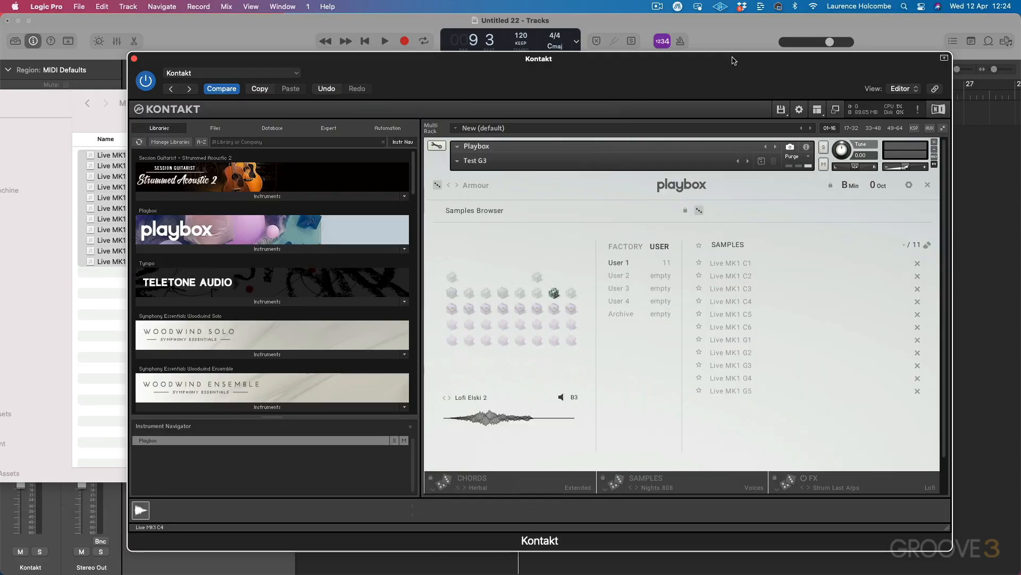
Assign Live MK1 C2 to the seventh cube, preview it, and shorten it by moving its end marker close to the start
{"action": "left_click", "coordinate": [730, 276]}
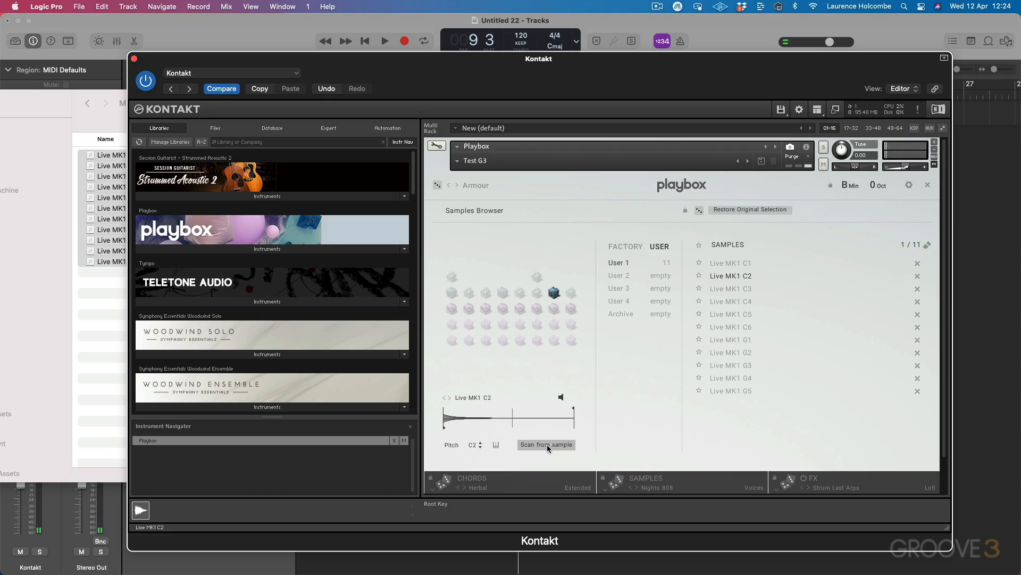
{"action": "left_click", "coordinate": [561, 397]}
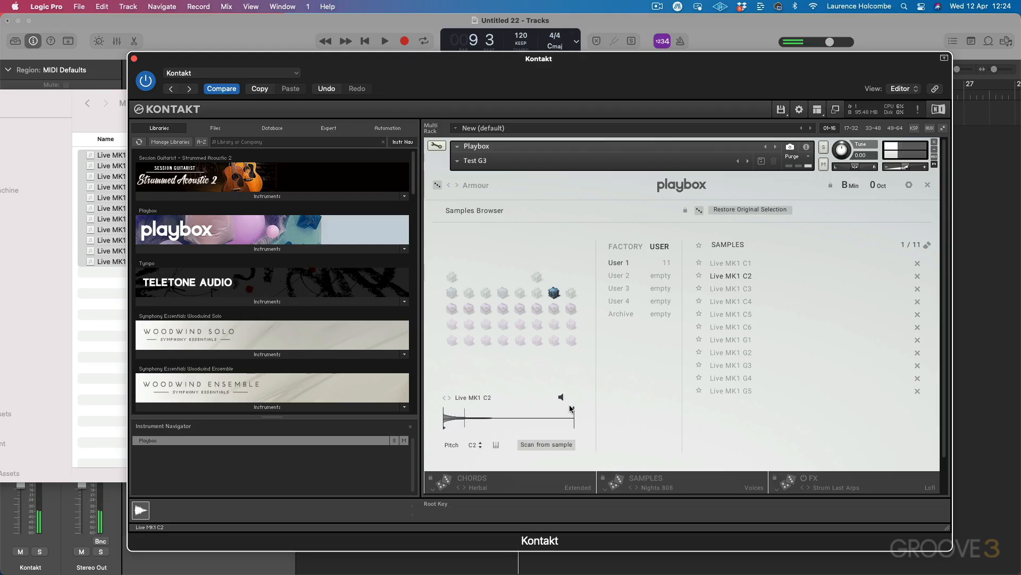
{"action": "left_click", "coordinate": [471, 418]}
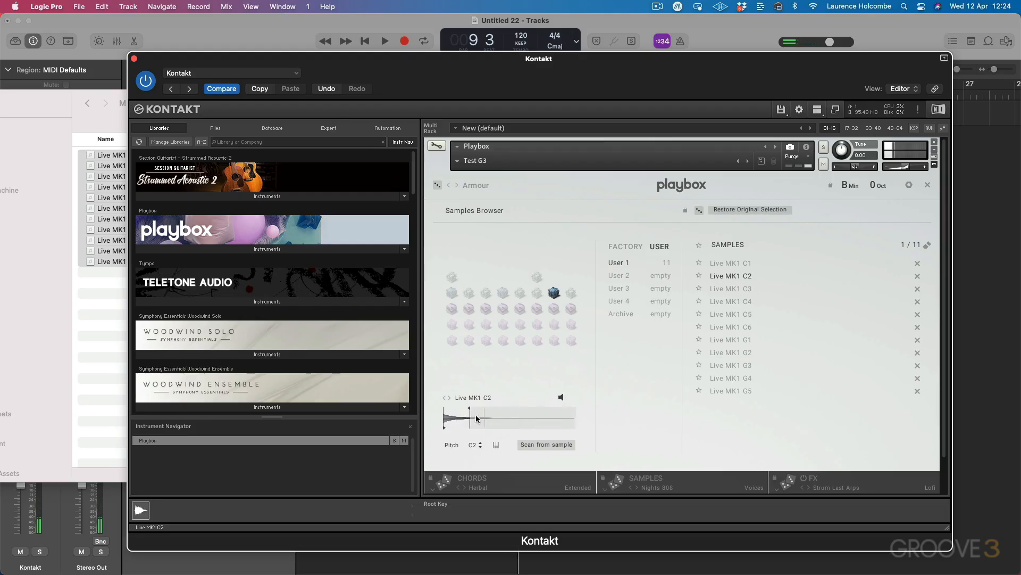